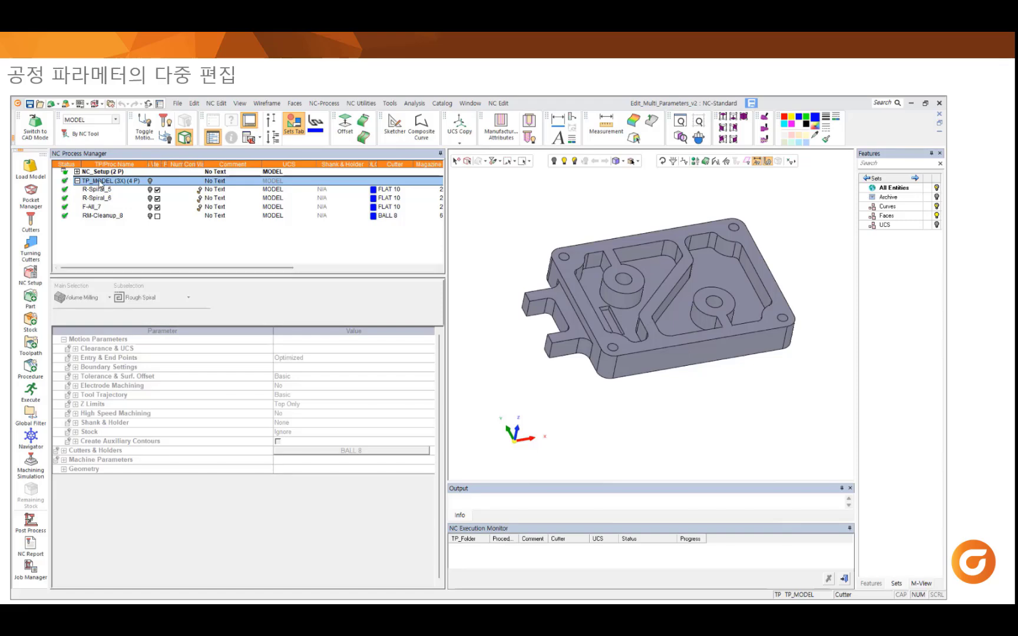
Open the multi-parameter editor for the TP_MODEL toolpath and bring up its column chooser
left_click(215, 104)
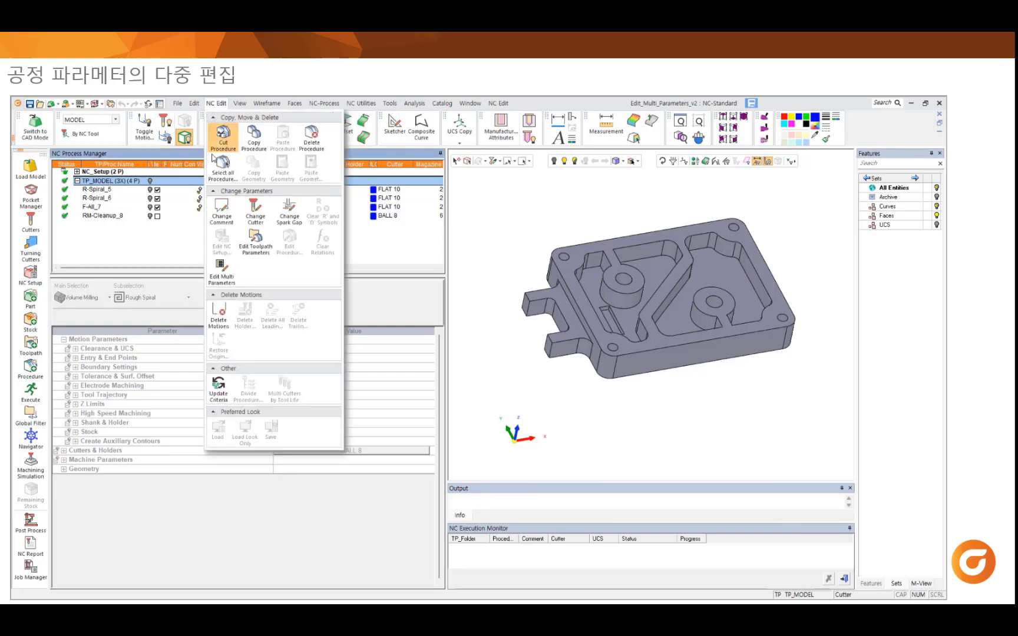
left_click(215, 272)
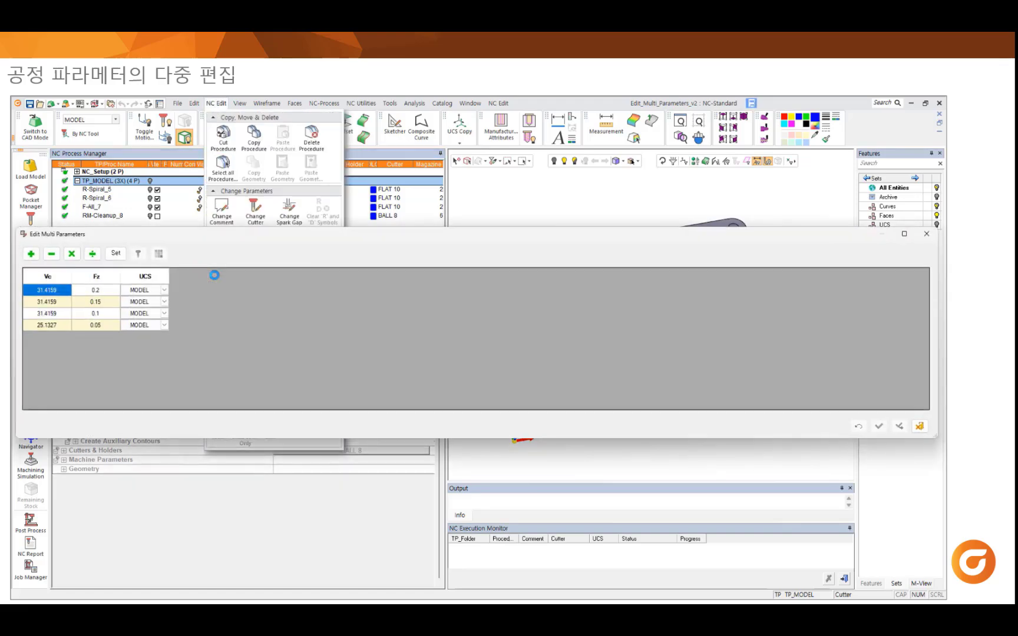
left_click(111, 278)
right_click(111, 277)
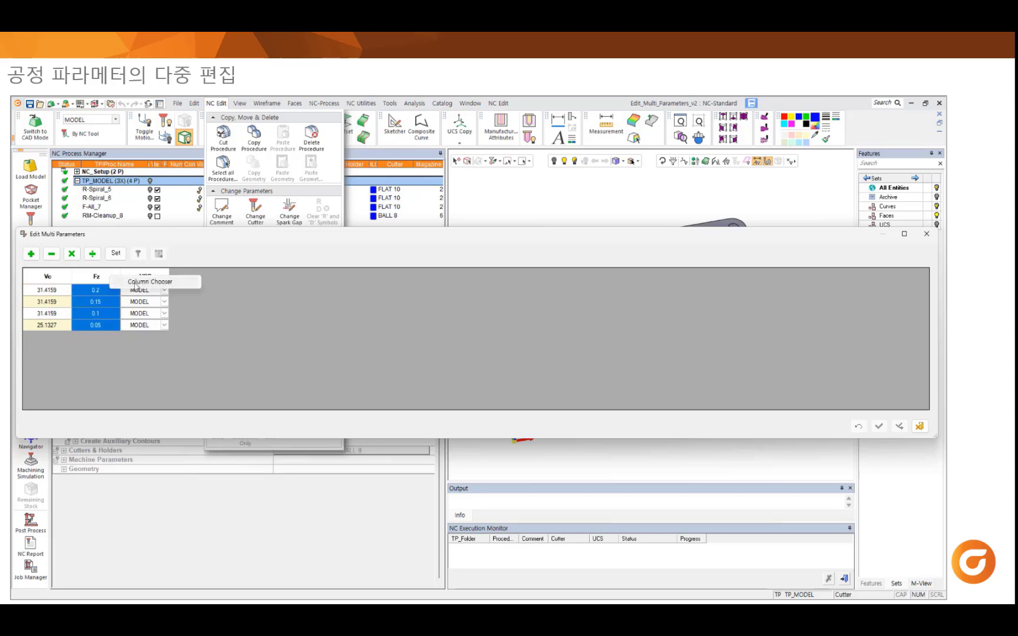
left_click(136, 284)
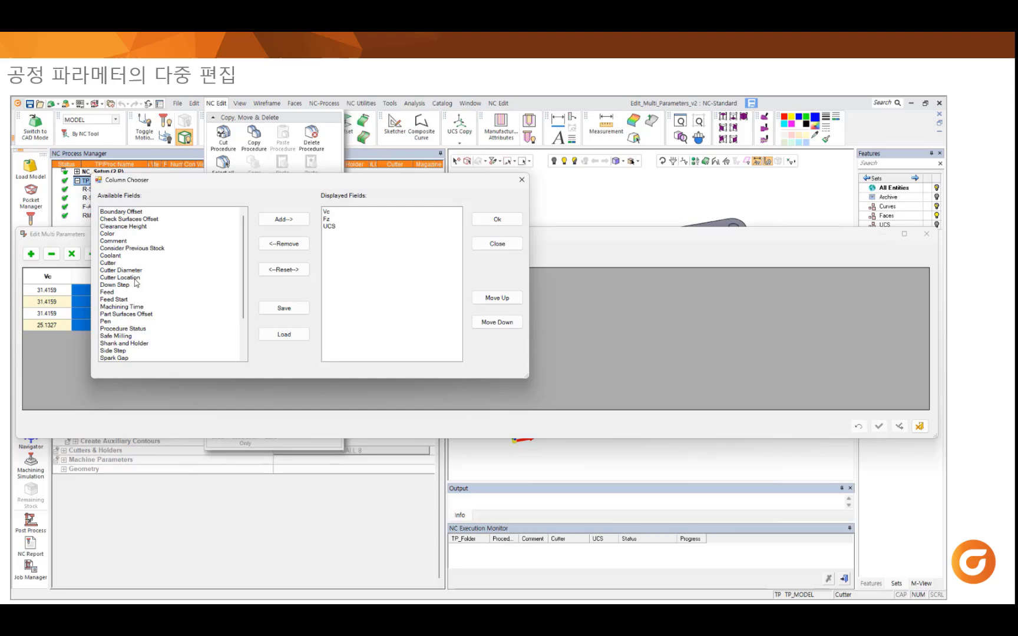
Add Procedure Status to the displayed fields and move it to the first place, above Vc
left_click(140, 330)
left_click(277, 223)
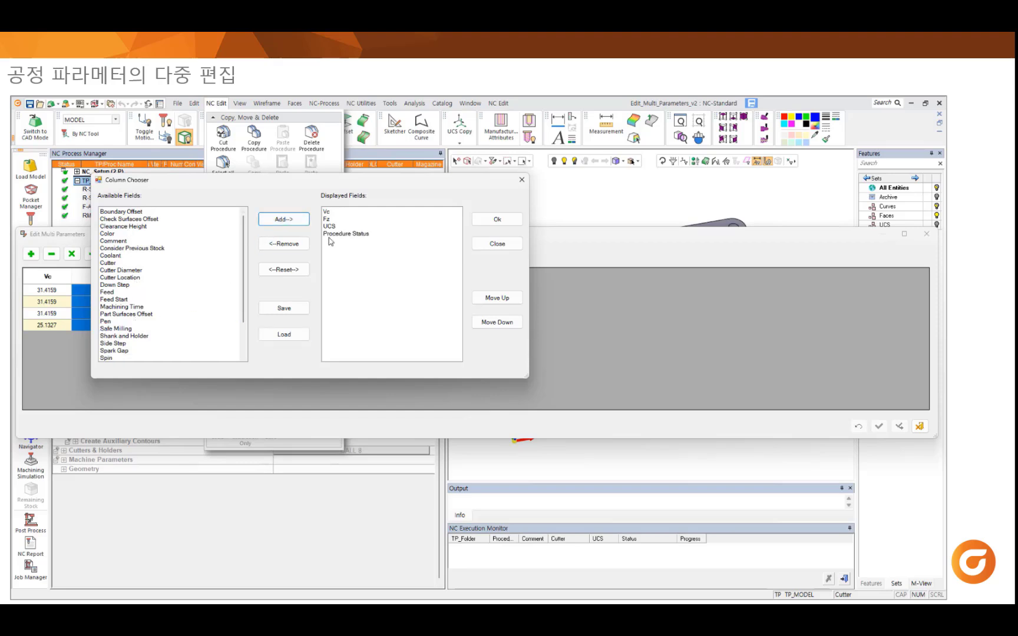
left_click(348, 234)
left_click(499, 301)
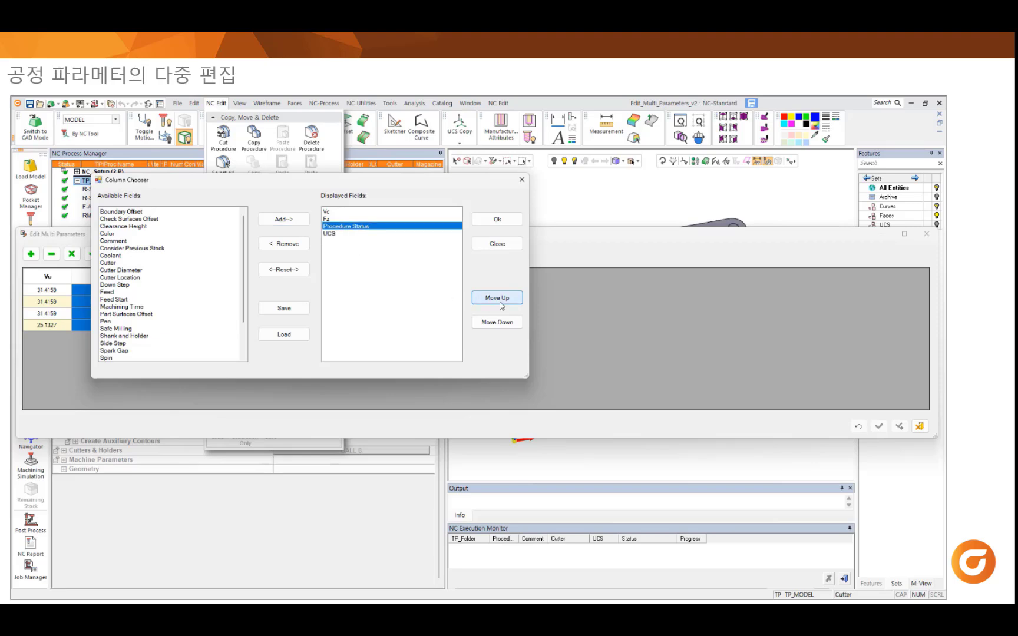
left_click(499, 304)
left_click(499, 302)
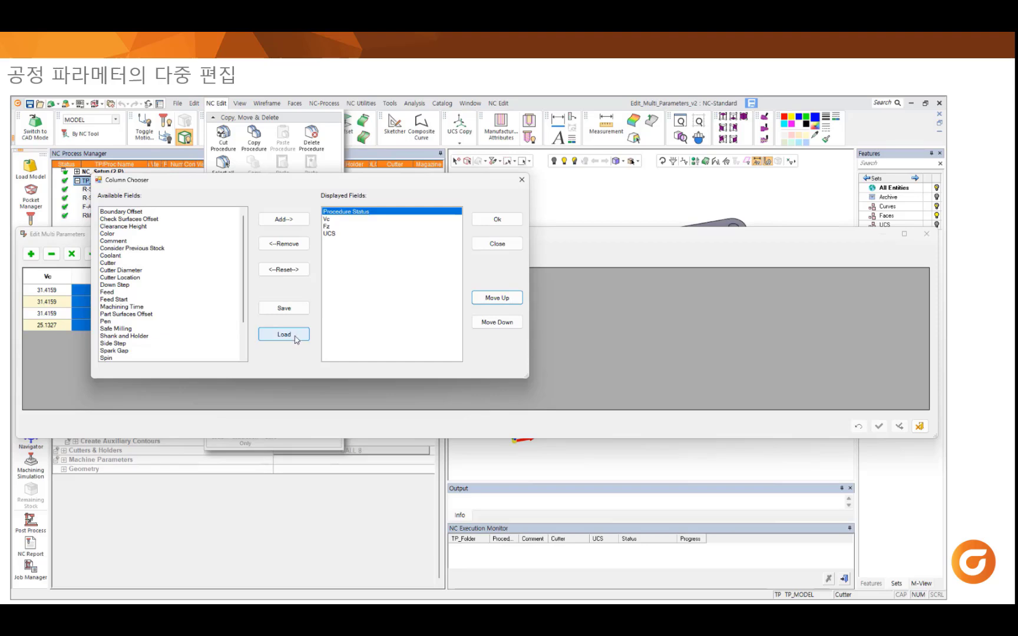
Save the current column layout as a configuration named 11
left_click(289, 311)
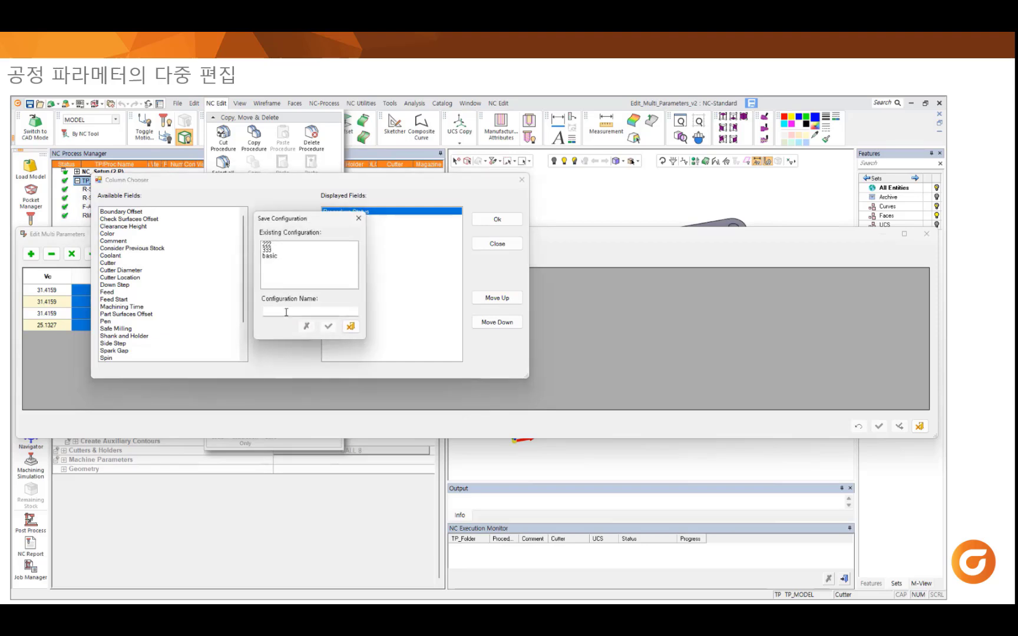
left_click(286, 312)
type("11")
left_click(327, 327)
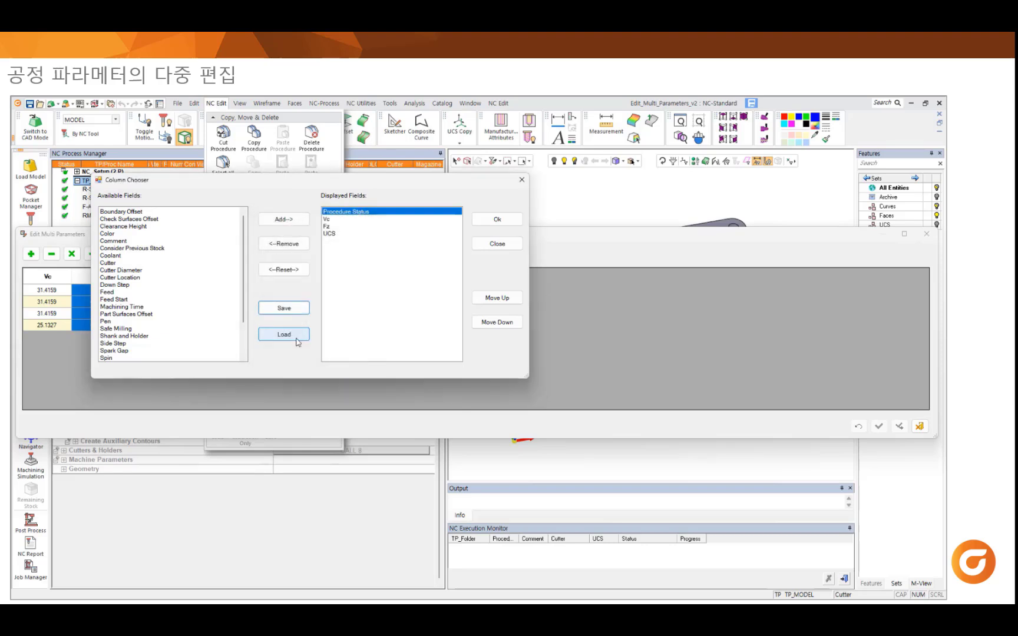
Load a saved column configuration that includes cutter, tolerance, step, feed and coolant fields, and apply it to the parameter table
left_click(296, 335)
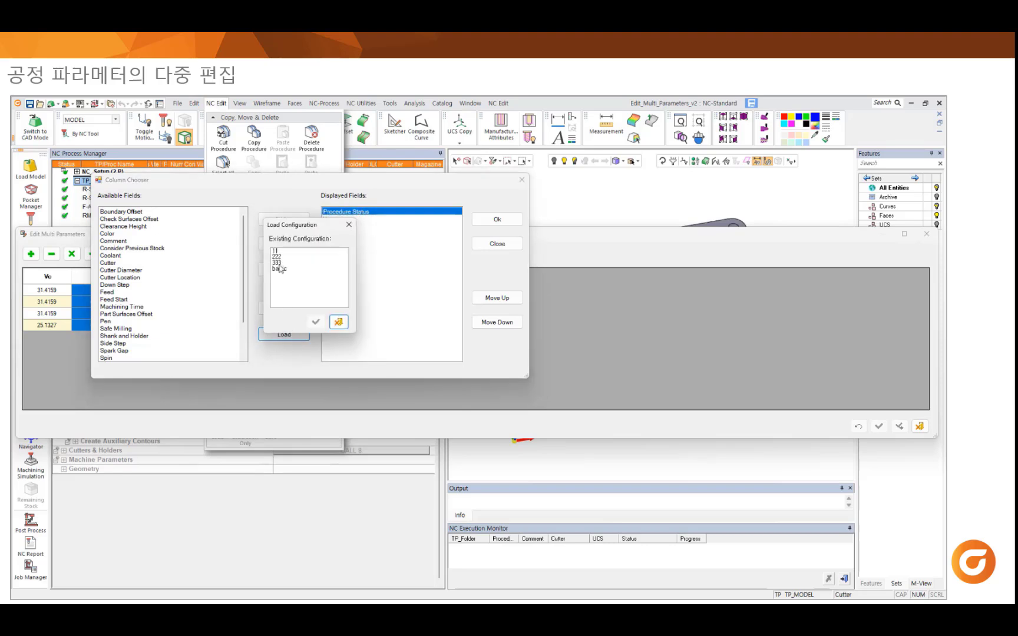
left_click(281, 263)
left_click(315, 320)
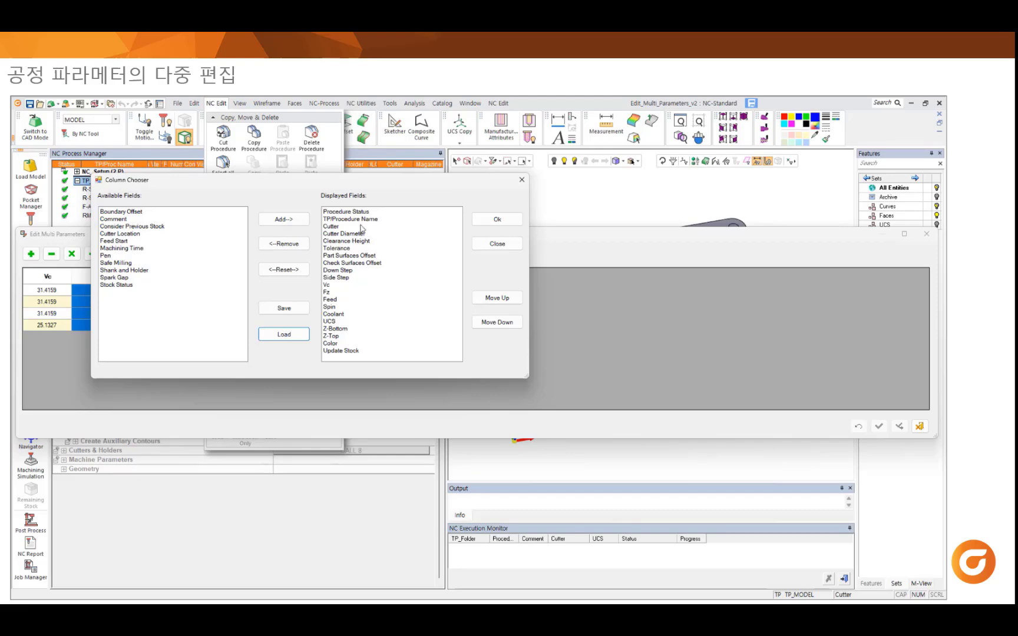
left_click(497, 221)
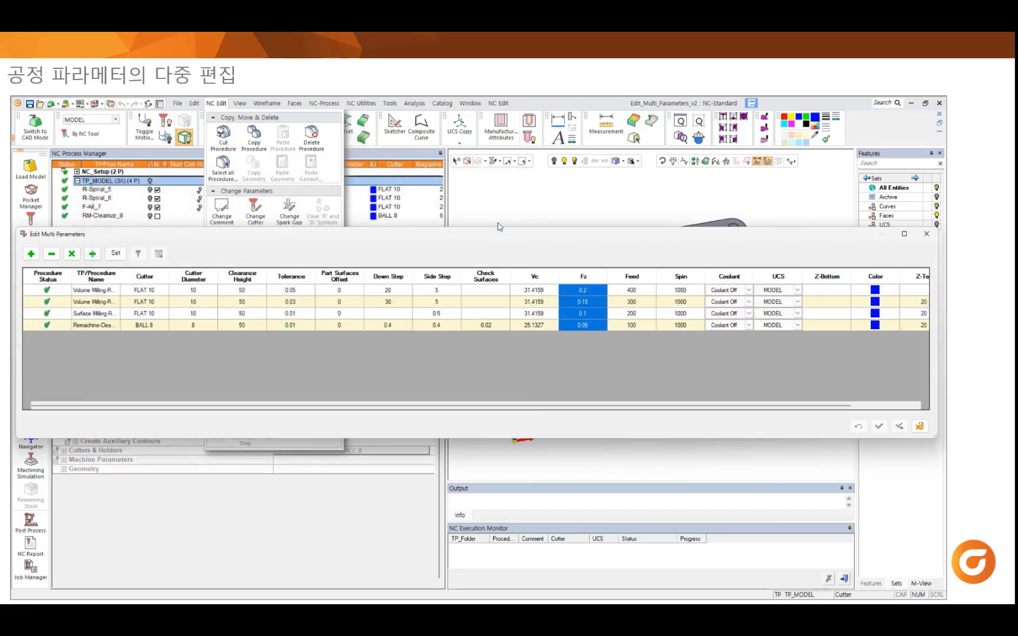
Create a flat cutter named FLAT 8 with diameter 8 and assign it to the first Volume Milling procedure
left_click(151, 291)
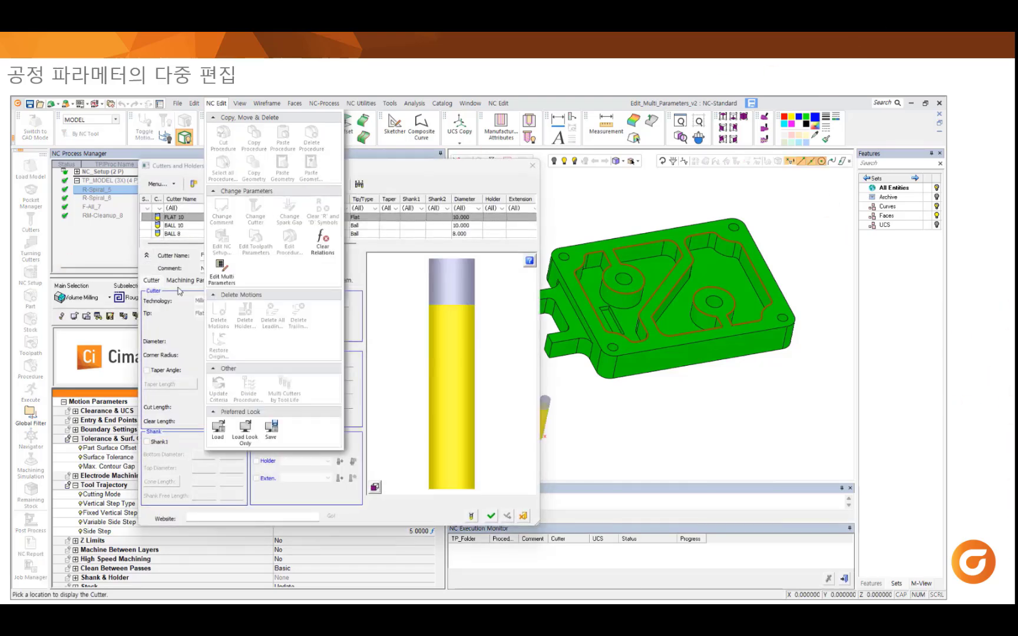
left_click(148, 271)
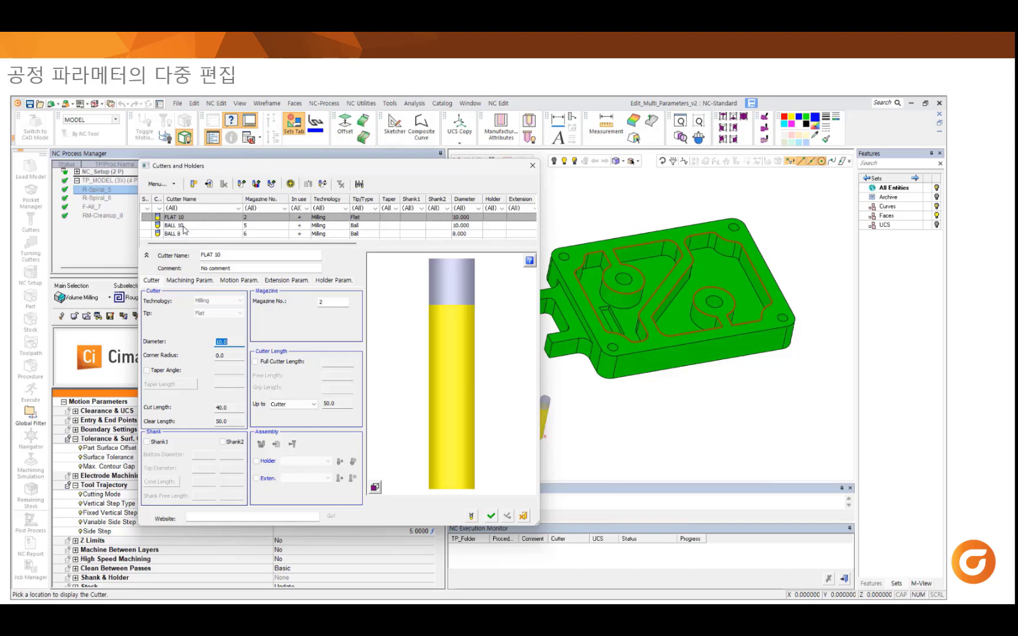
left_click(193, 183)
left_click(218, 256)
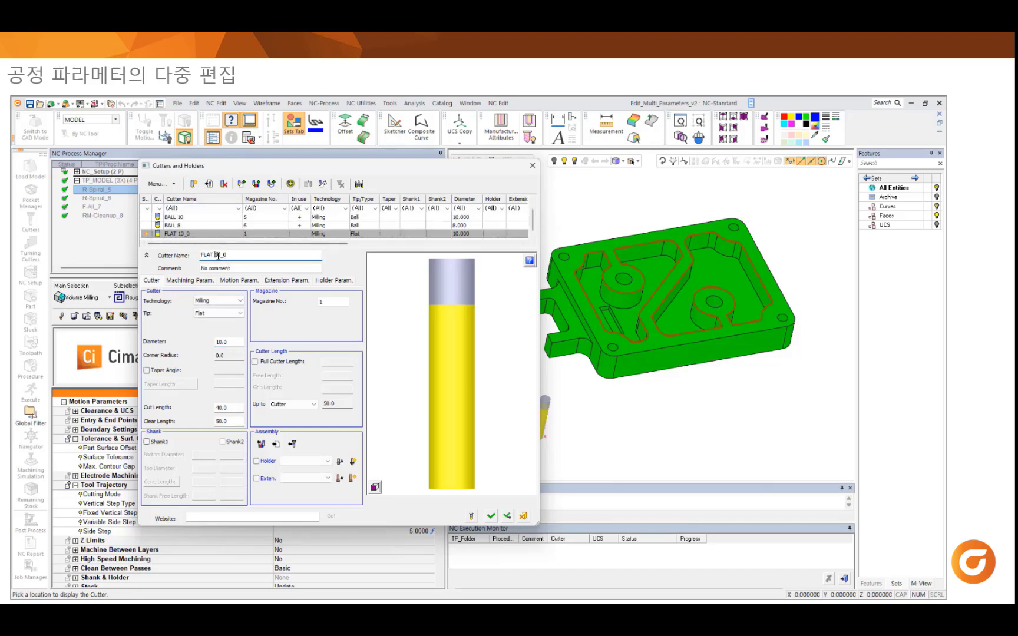
double_click(217, 256)
type("8")
double_click(222, 341)
type("8")
key("Return")
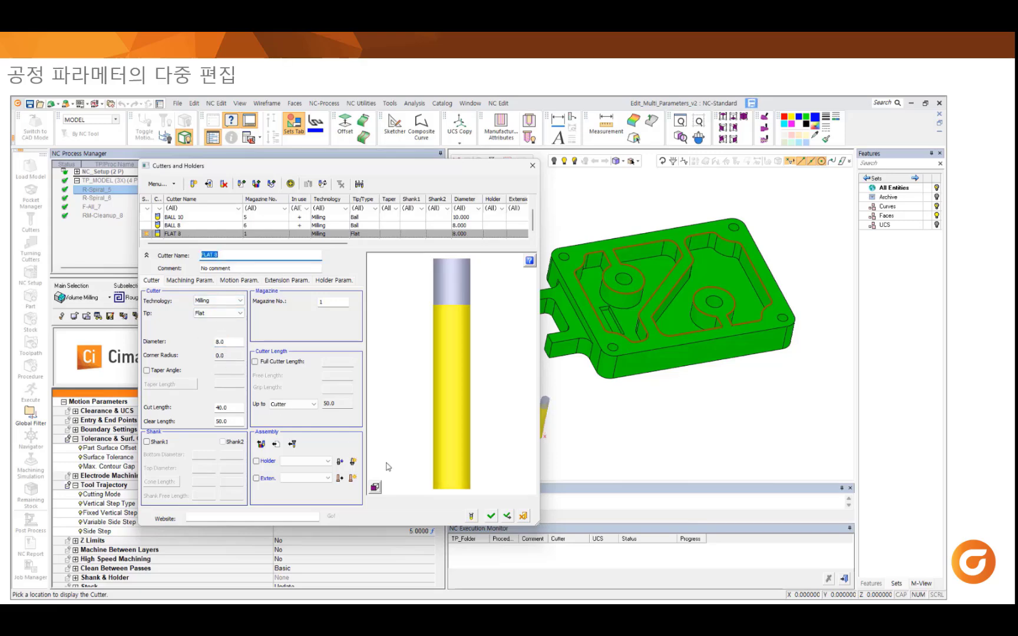
left_click(491, 517)
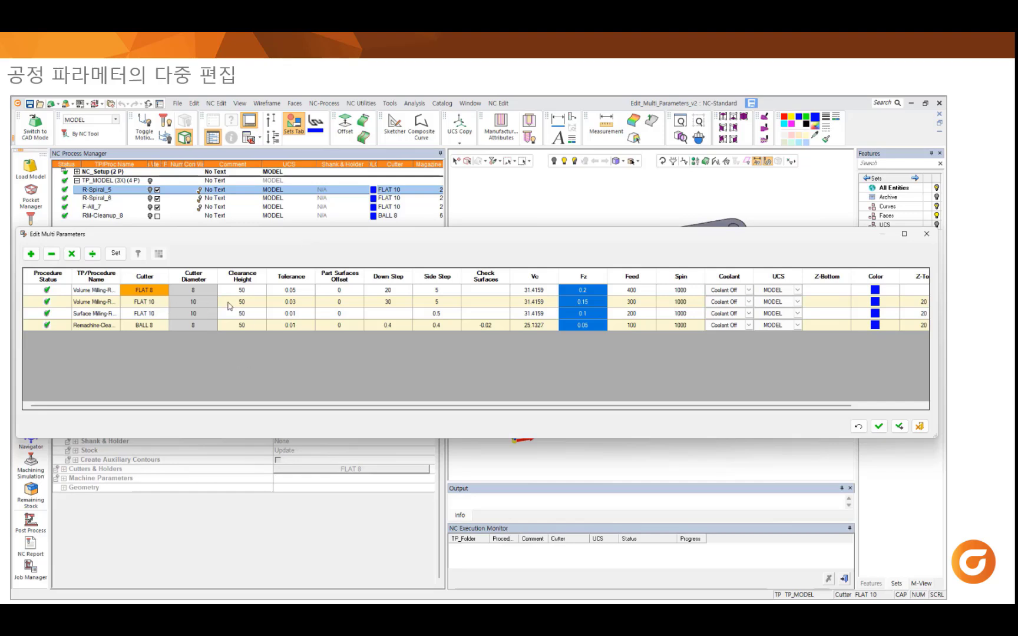
Set the tolerance to 0.01 for the first Volume Milling procedure and 0.005 for the Remachine Cleanup procedure
left_click(302, 291)
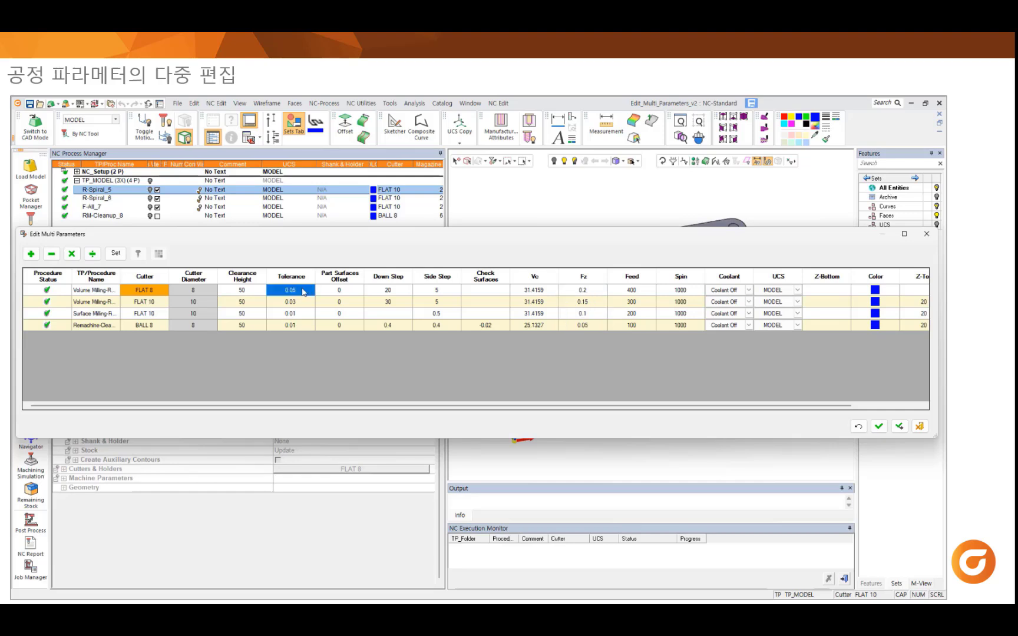
left_click(297, 290)
type("0.01")
key("Return")
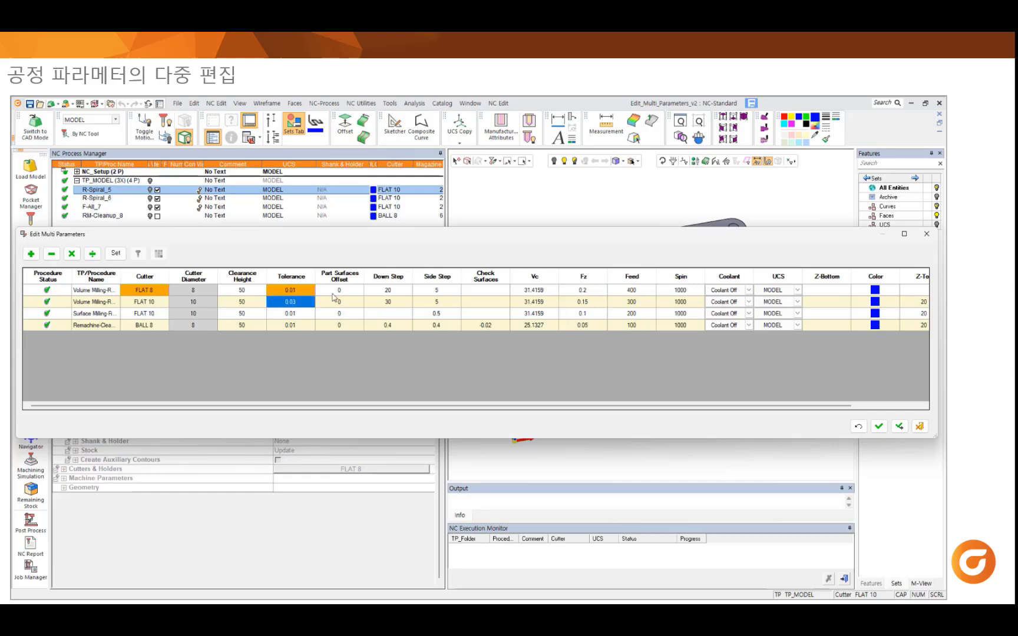
left_click(304, 327)
left_click(304, 326)
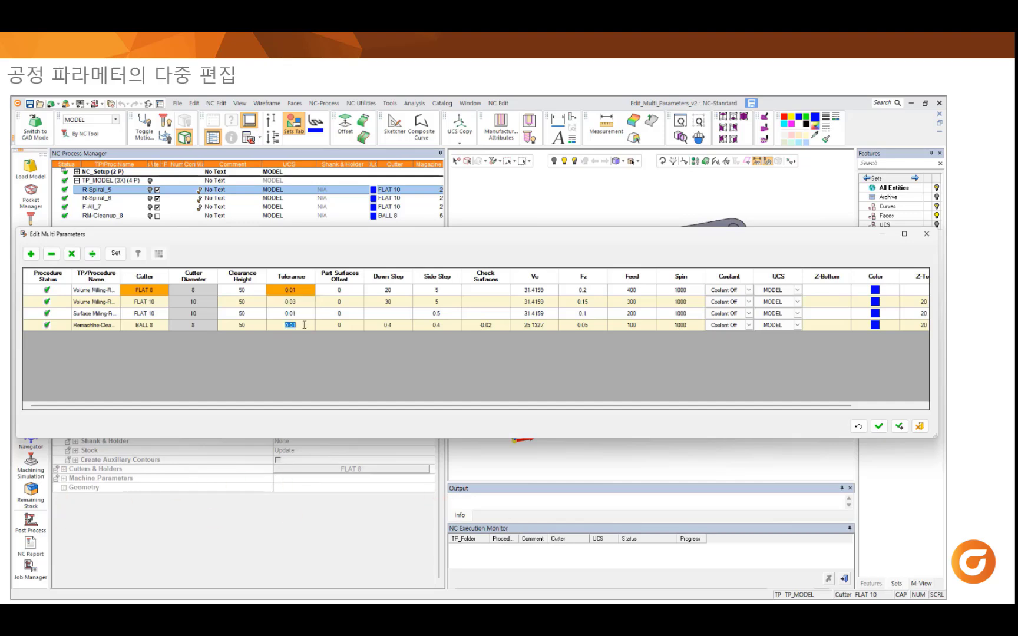
type("0.005")
key("Return")
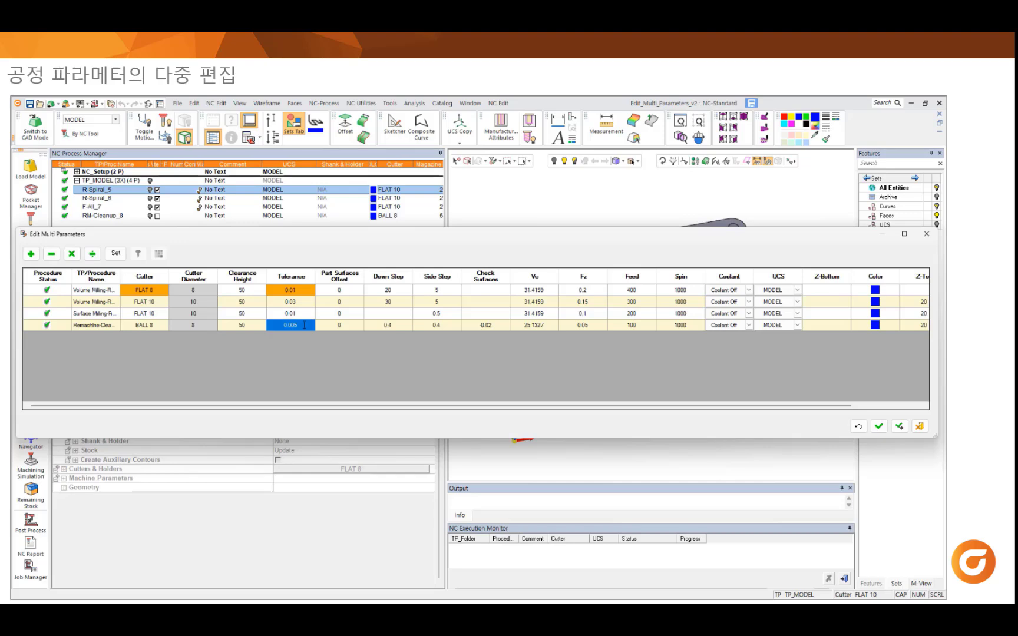
Set both the down step and the side step of the Remachine Cleanup procedure to 0.3
left_click(403, 329)
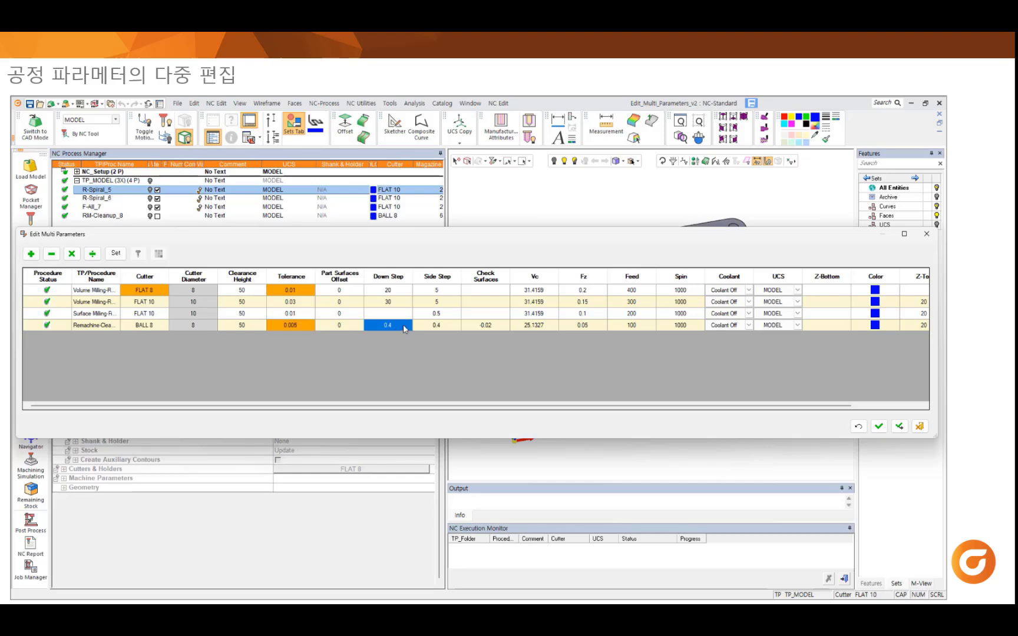
left_click(405, 327)
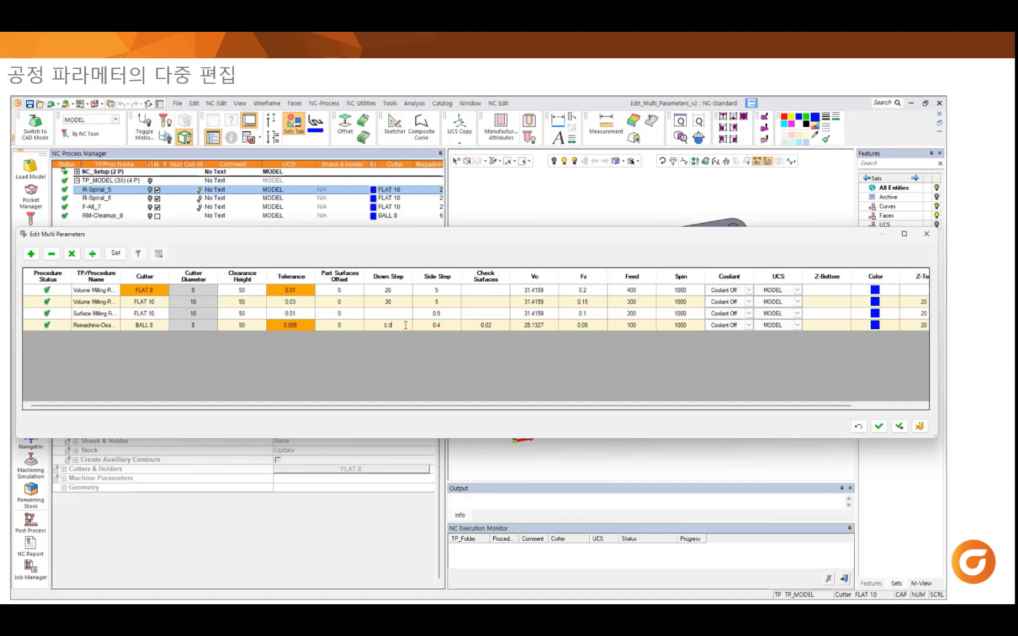
type("0.3")
left_click(450, 329)
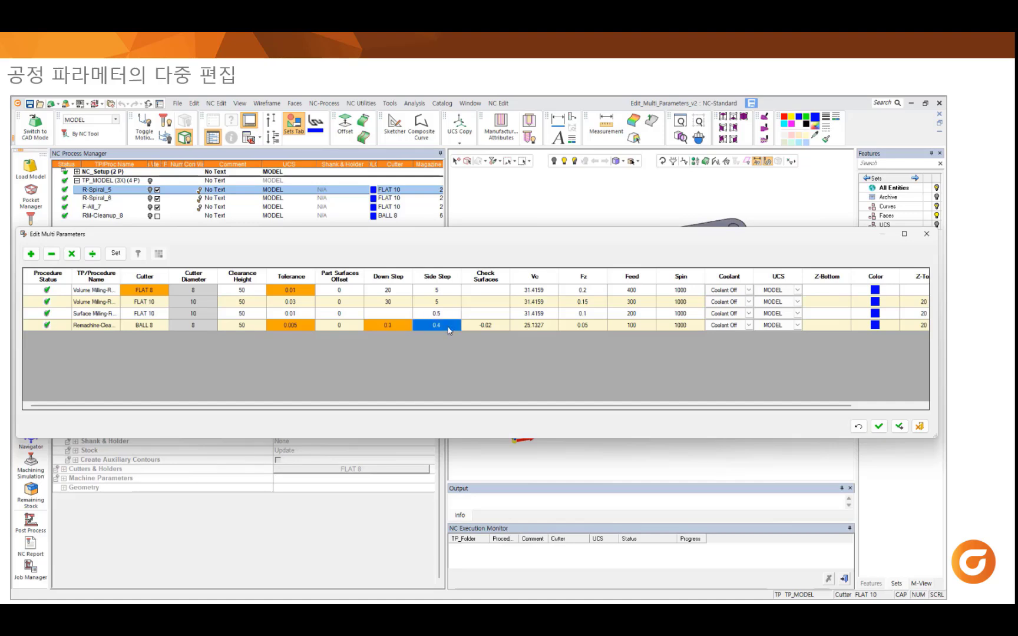
left_click(448, 327)
type("0.3")
key("Return")
Set the coolant to Air for the first Volume Milling procedure and Flood for the second one
left_click(726, 290)
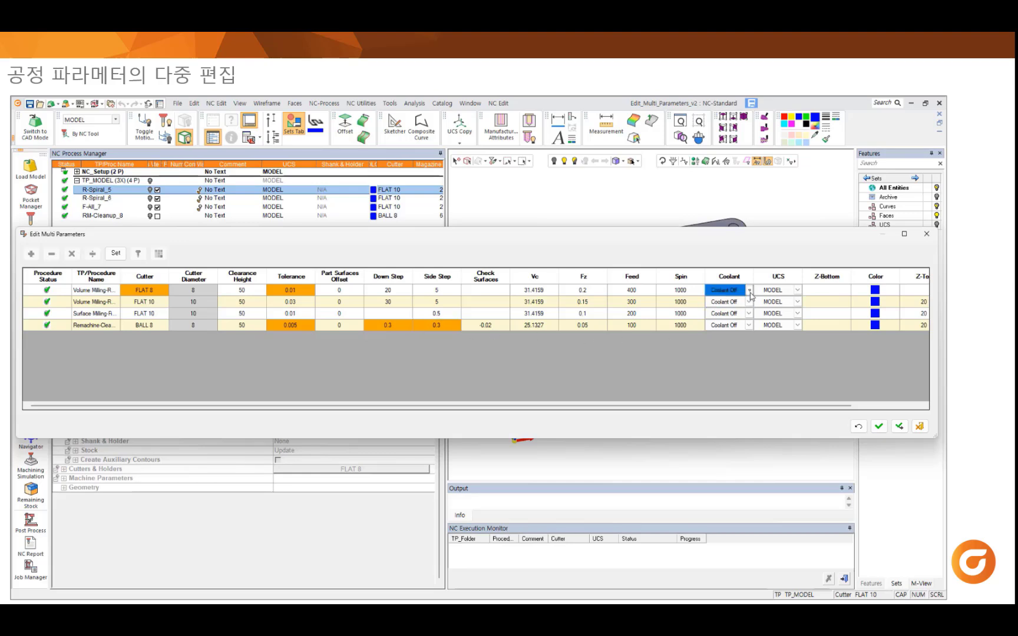
left_click(749, 290)
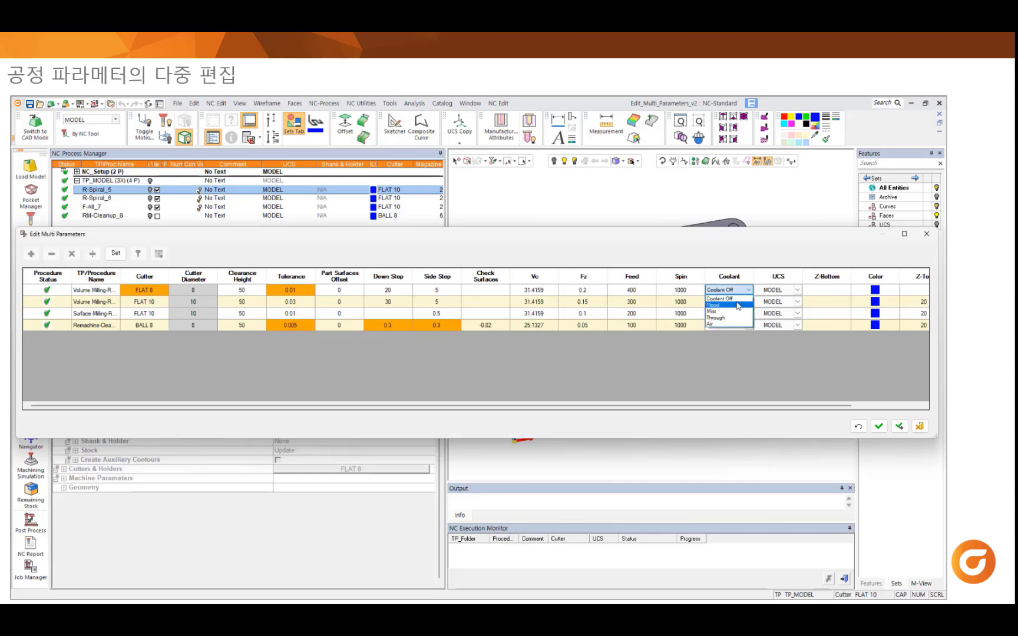
left_click(715, 324)
left_click(749, 303)
left_click(750, 302)
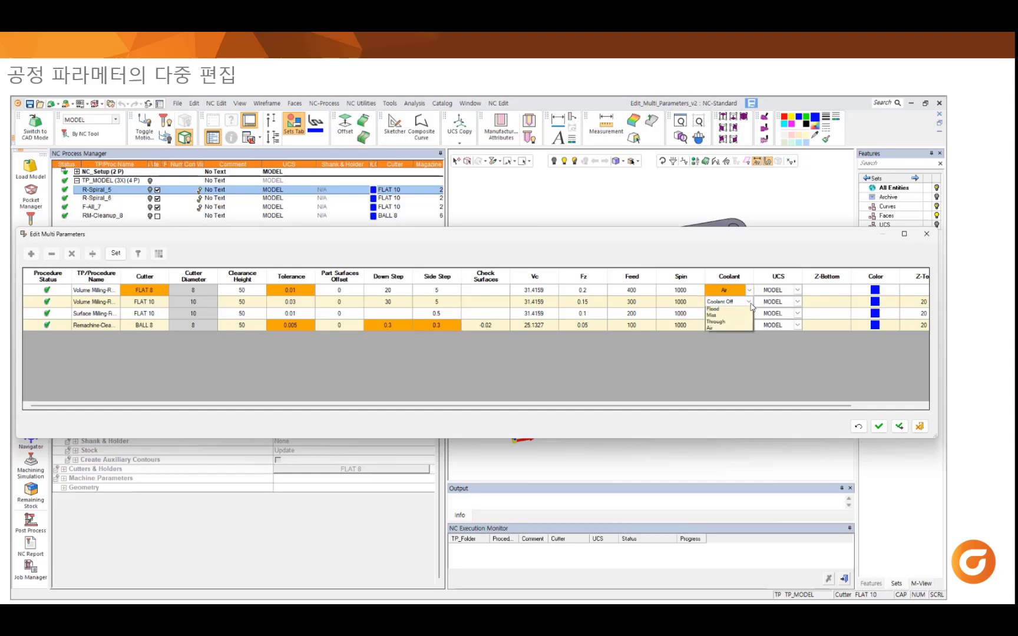
left_click(744, 316)
Set the coolant to Air for the Surface Milling procedure and Flood for the Remachine Cleanup procedure
left_click(748, 314)
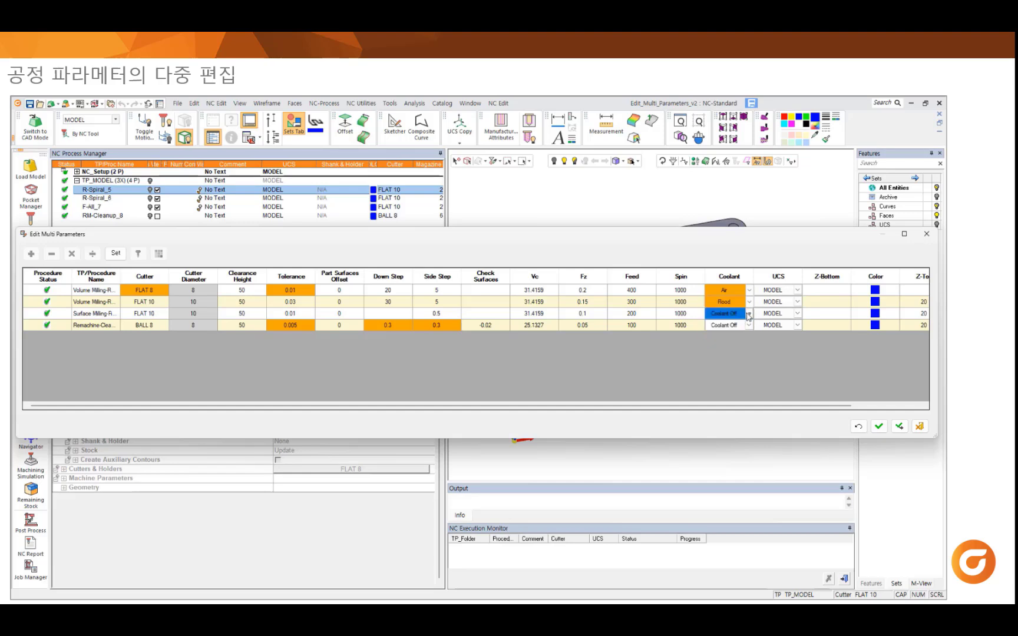
left_click(749, 316)
left_click(716, 347)
left_click(749, 326)
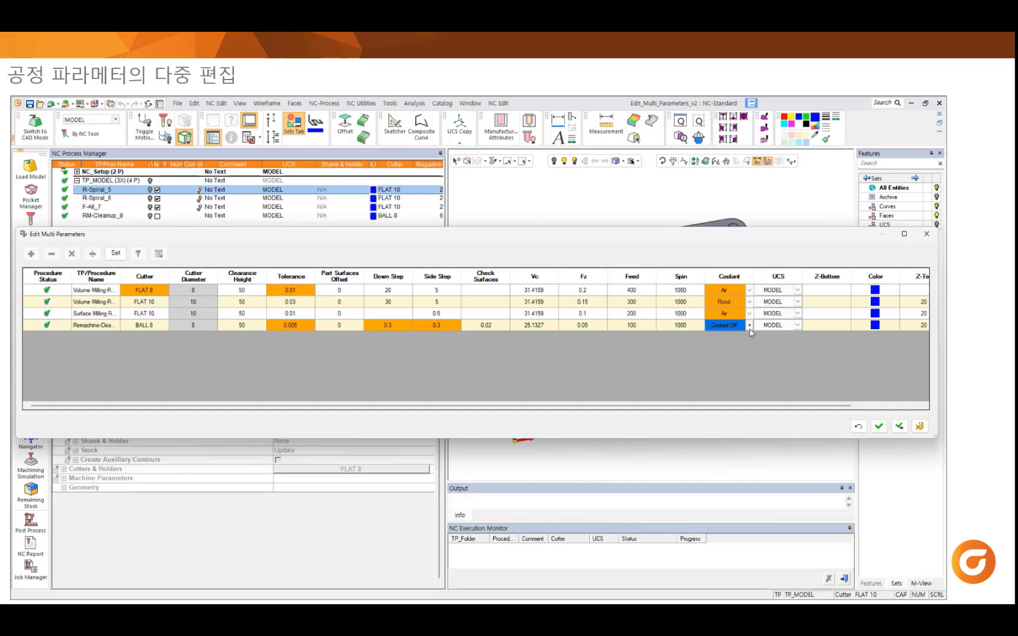
left_click(749, 327)
left_click(730, 344)
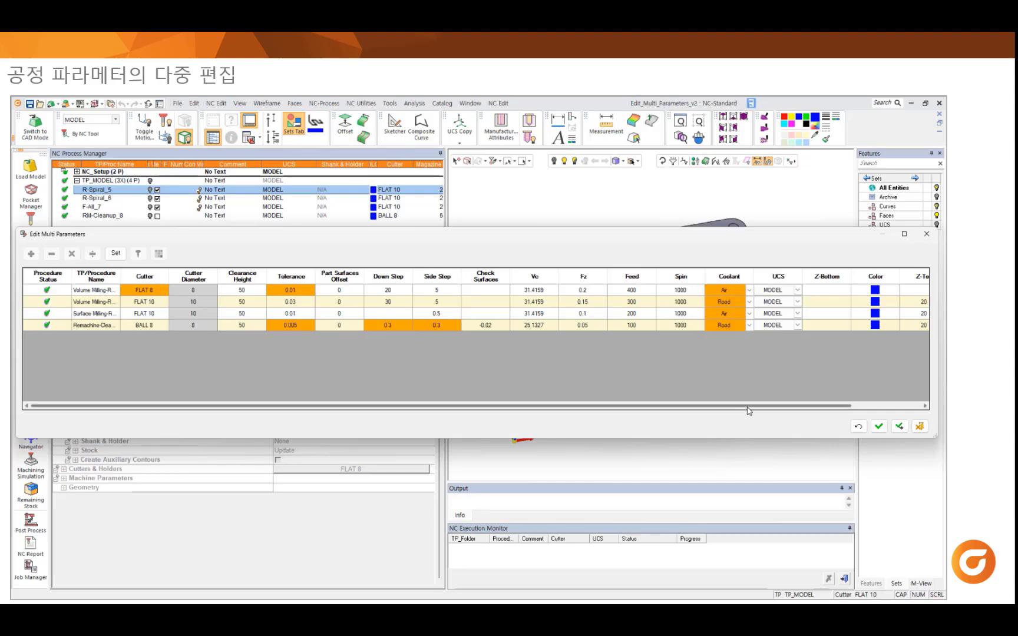
Apply the multi-parameter changes and execute the procedures of the TP_MODEL toolpath
left_click_drag(748, 408, 681, 424)
left_click(877, 428)
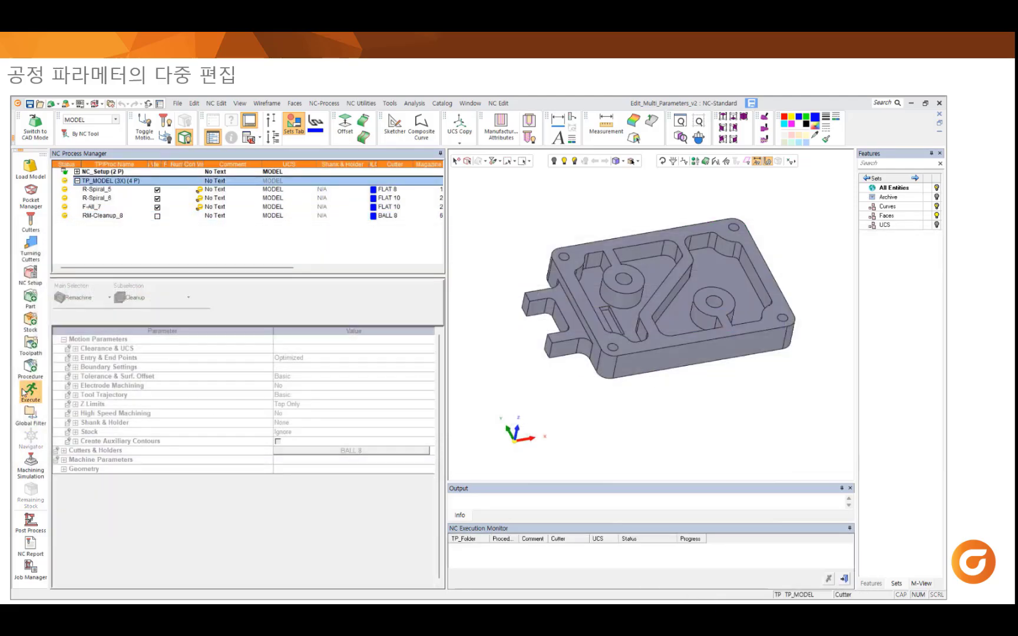
left_click(31, 391)
left_click(424, 348)
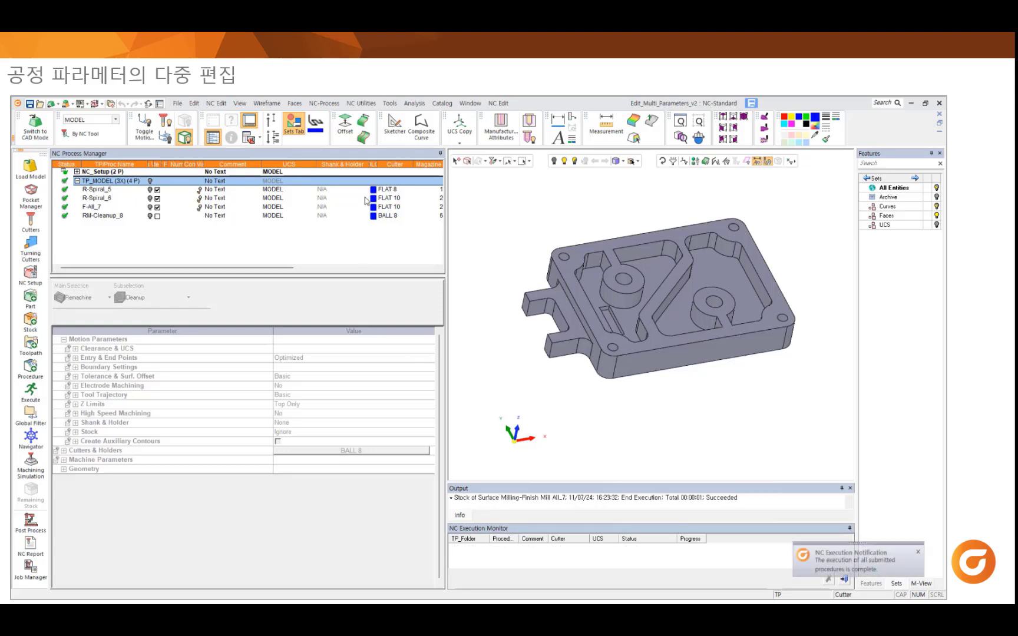
Open procedure R-Spiral_5 for editing and check the coolant setting in its machine parameters
left_click(385, 191)
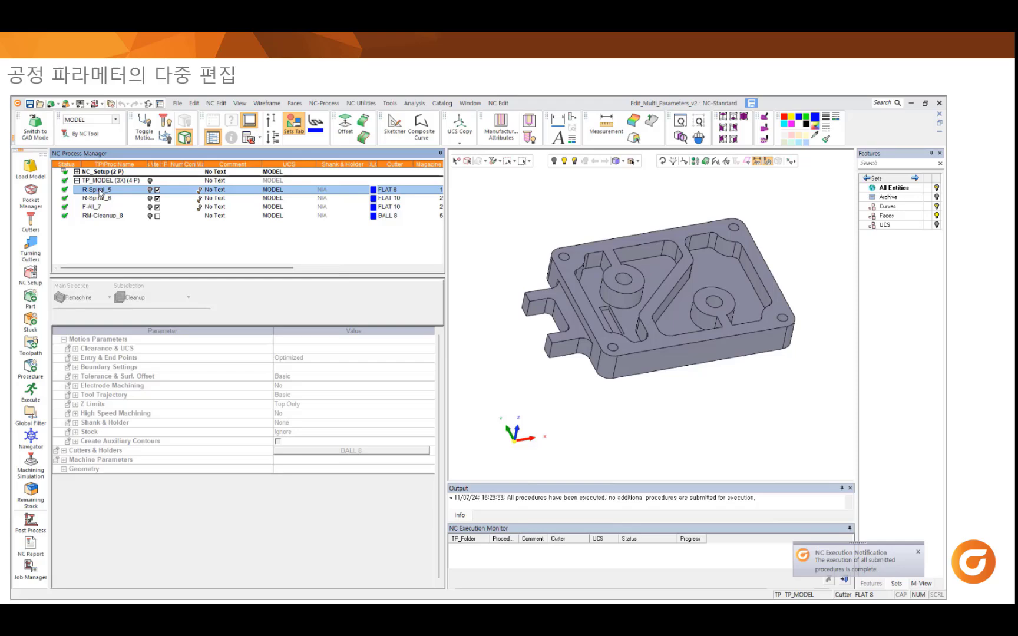
left_click_drag(442, 439, 446, 513)
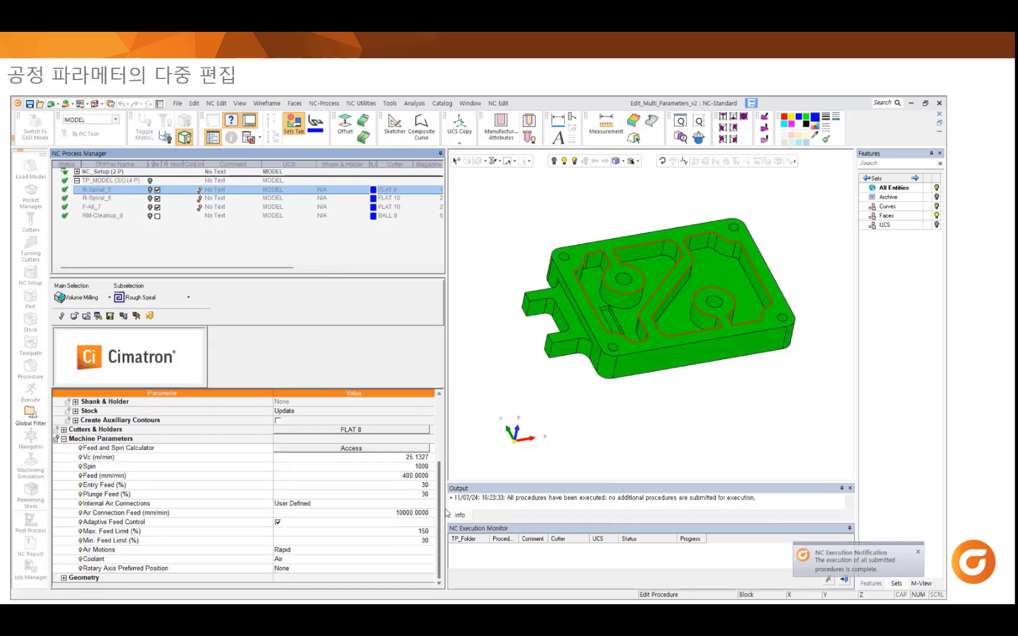
left_click(260, 560)
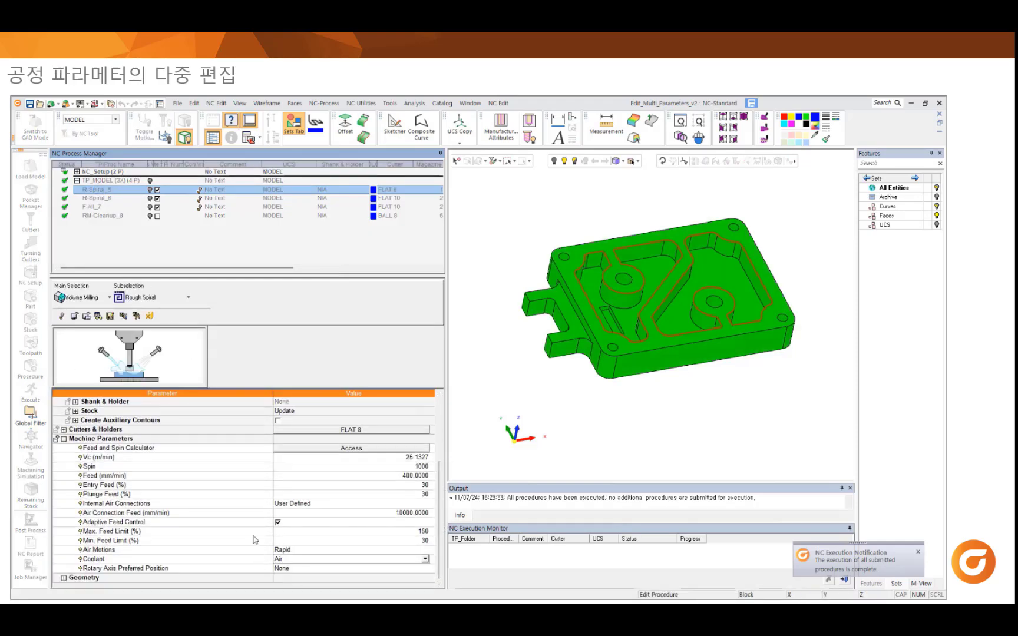
Leave procedure R-Spiral_5 and open RM-Cleanup_8 for editing to check its horizontal step and surface tolerance
left_click(150, 317)
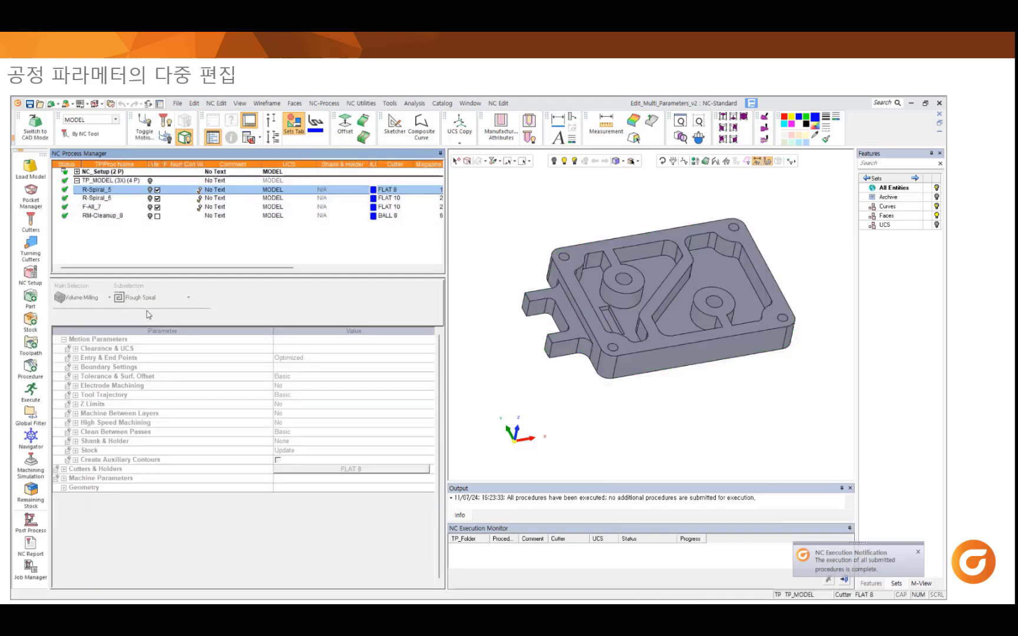
double_click(108, 217)
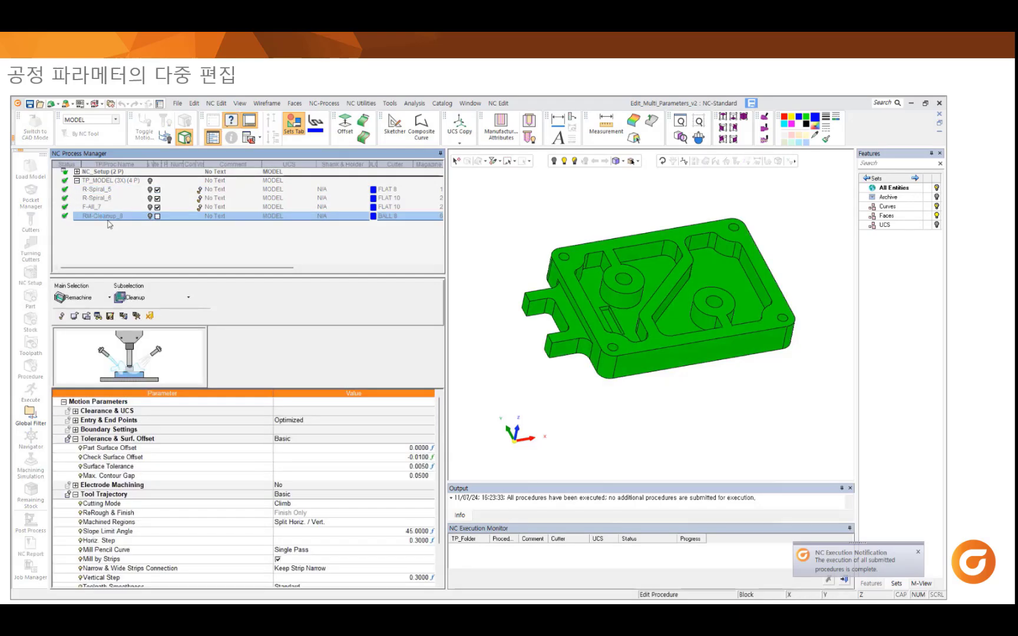
scroll(224, 471, "down", 1)
left_click(254, 504)
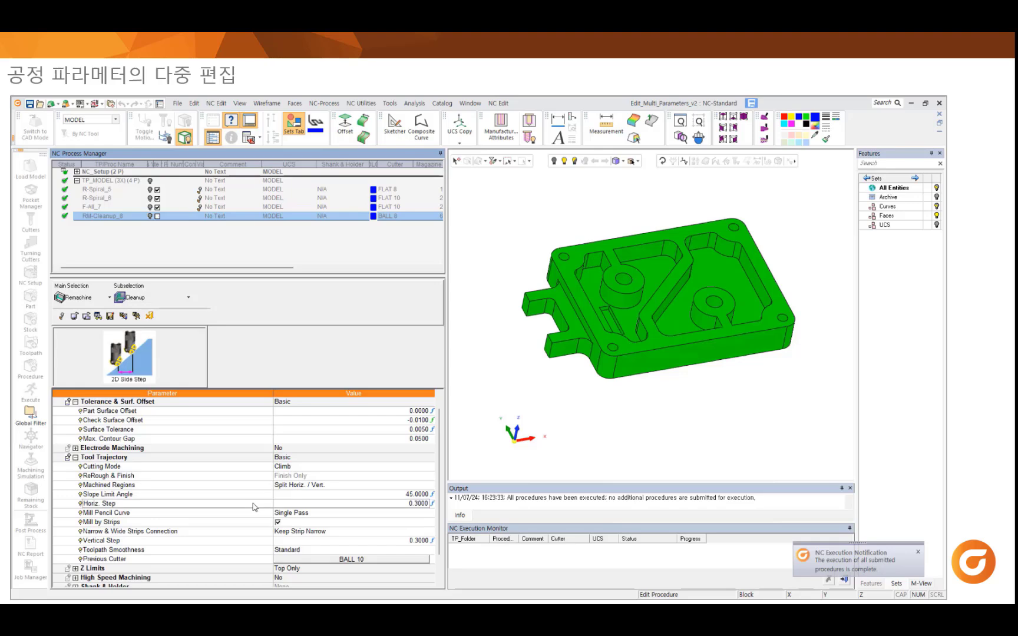
left_click(256, 430)
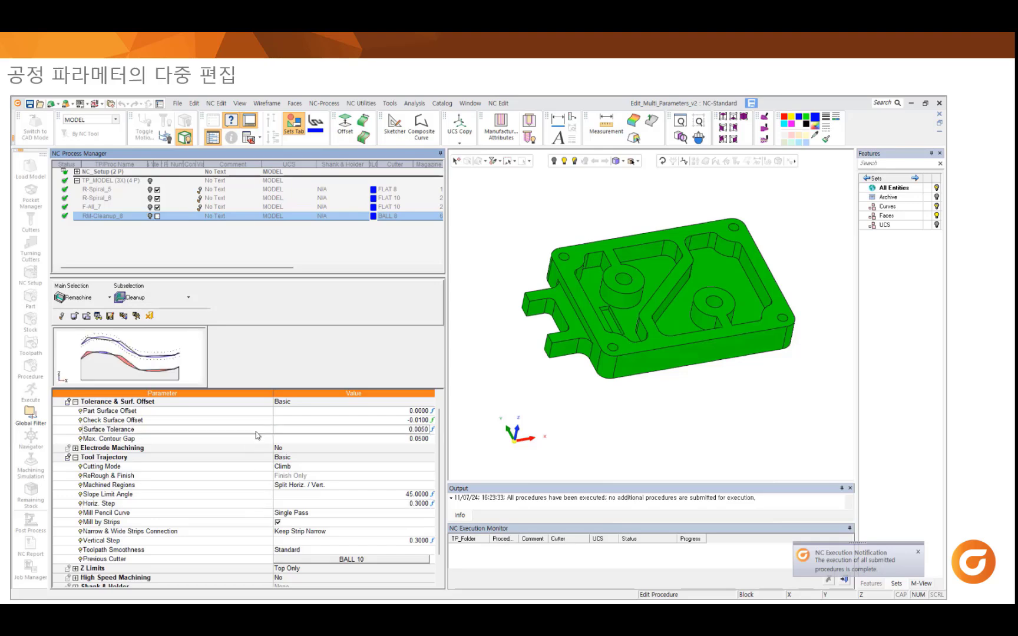
Check the coolant setting in the machine parameters of RM-Cleanup_8 and exit the procedure without changes
scroll(262, 514, "down", 4)
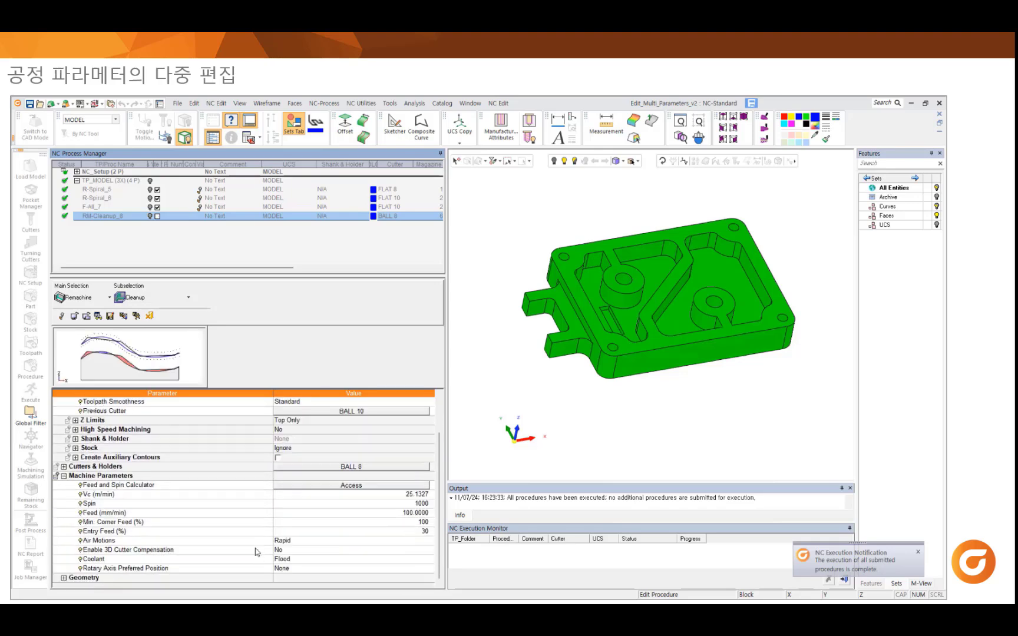
left_click(260, 562)
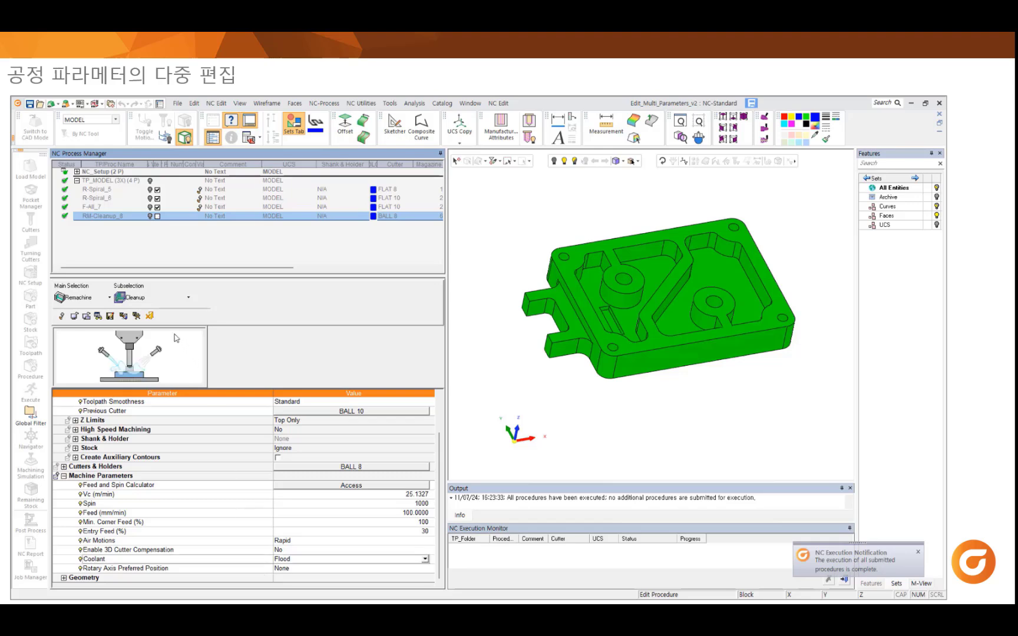
left_click(150, 316)
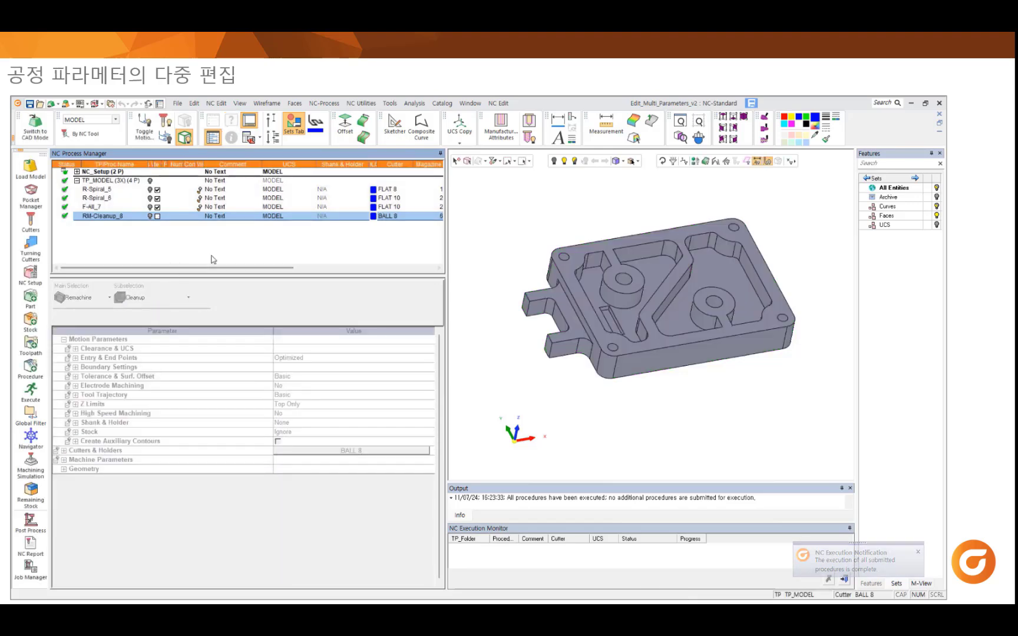